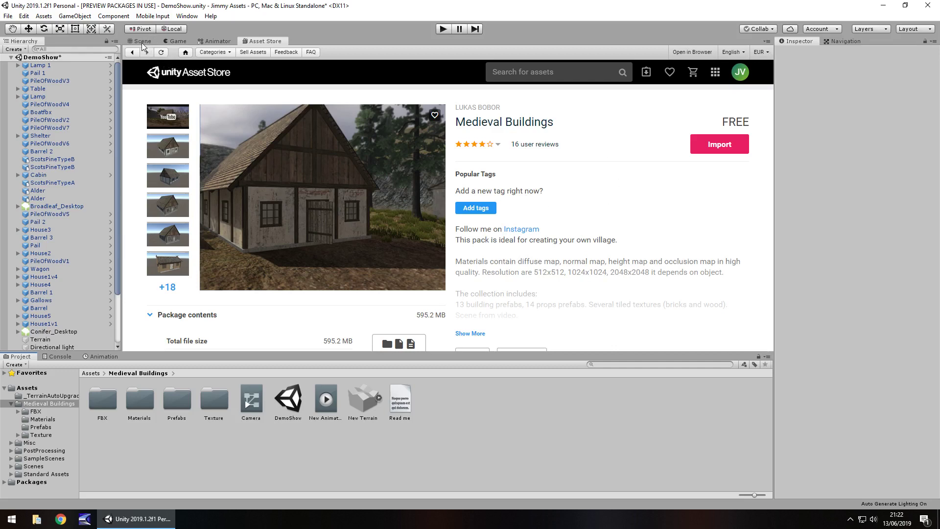
Show the DemoShow scene in the Scene view and examine the village's houses, roofs and fences from several angles.
click(142, 43)
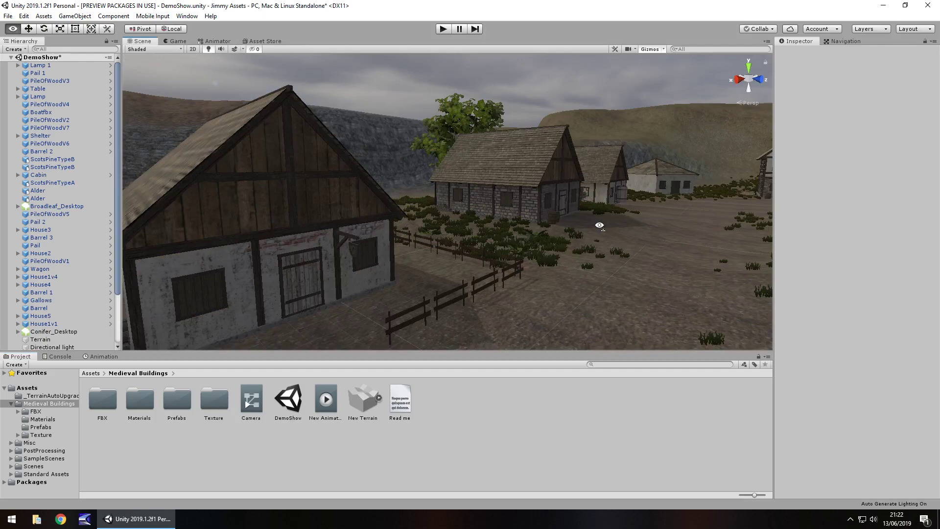
right_drag(600, 225, 653, 231)
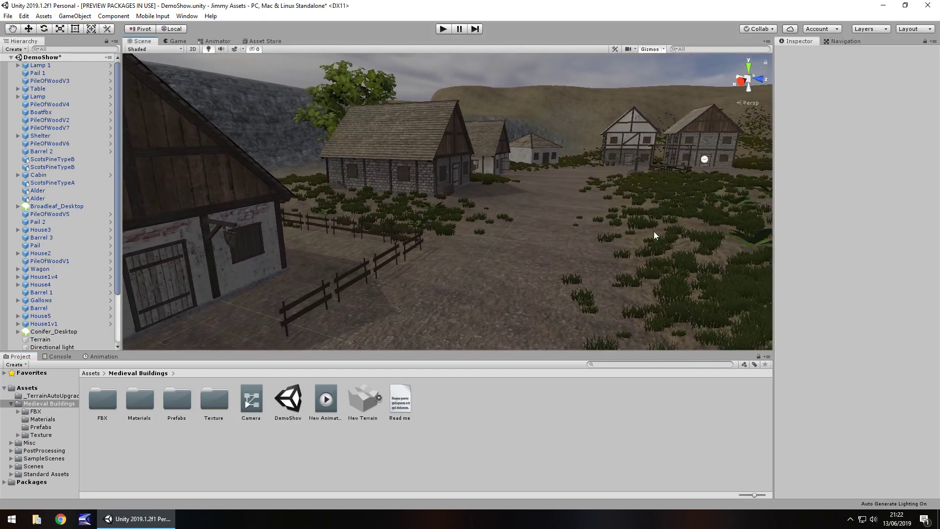
scroll(434, 196, up, 10)
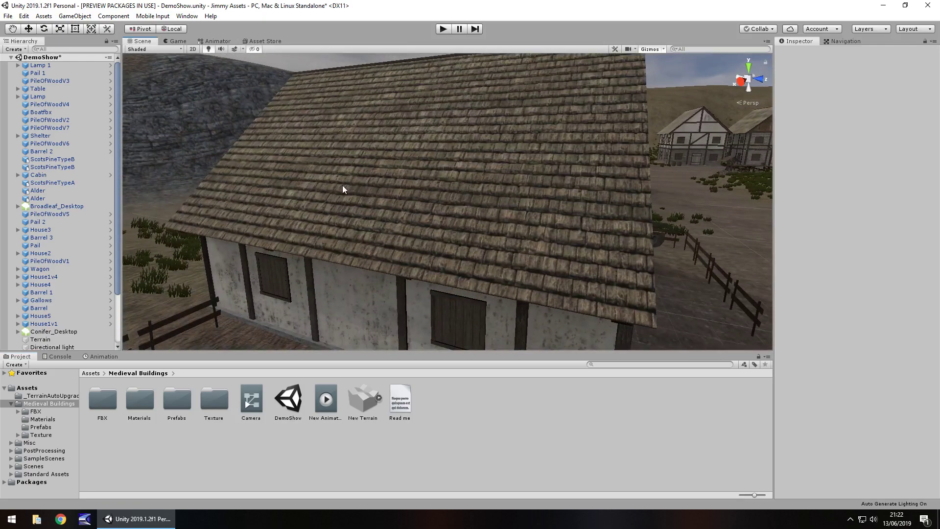
right_drag(342, 185, 414, 226)
right_drag(505, 234, 316, 251)
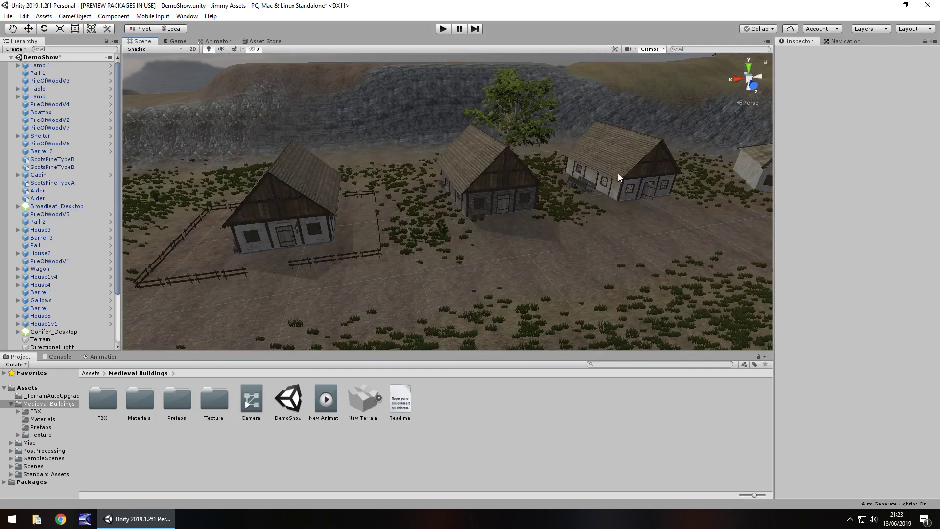
right_drag(619, 178, 530, 184)
right_drag(657, 183, 829, 178)
right_drag(338, 252, 418, 206)
scroll(440, 280, up, 3)
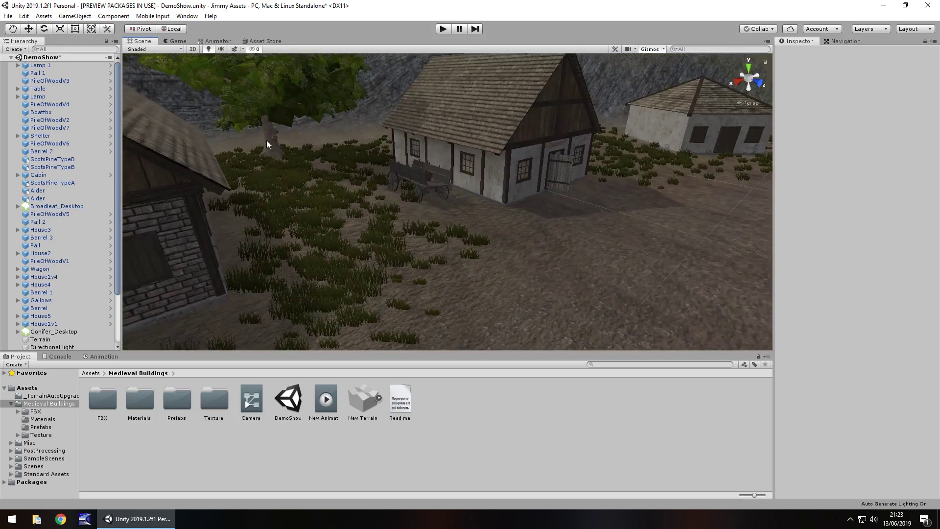
Fly through the village to examine the two-storey houses, the stone cottage, and the surrounding grass and terrain.
right_drag(228, 81, 510, 193)
key(w)
key(Right)
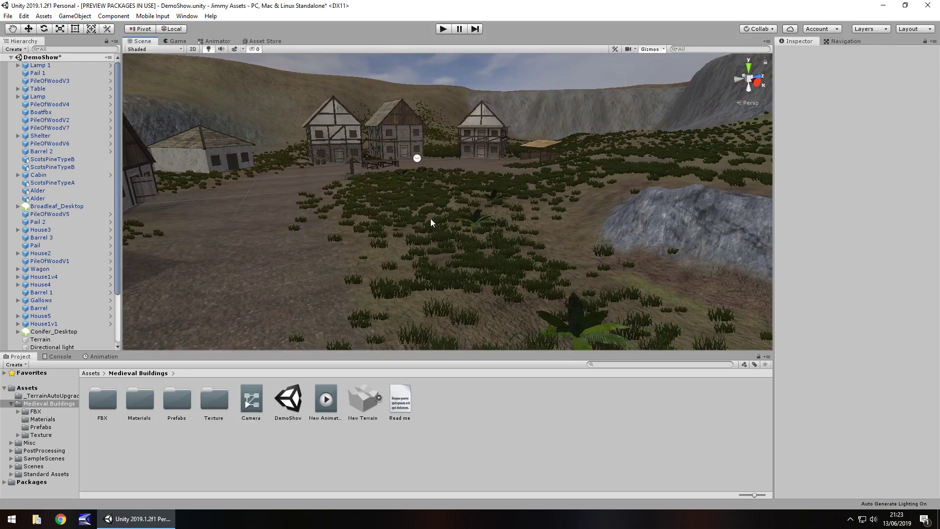
key(w)
right_drag(430, 218, 301, 237)
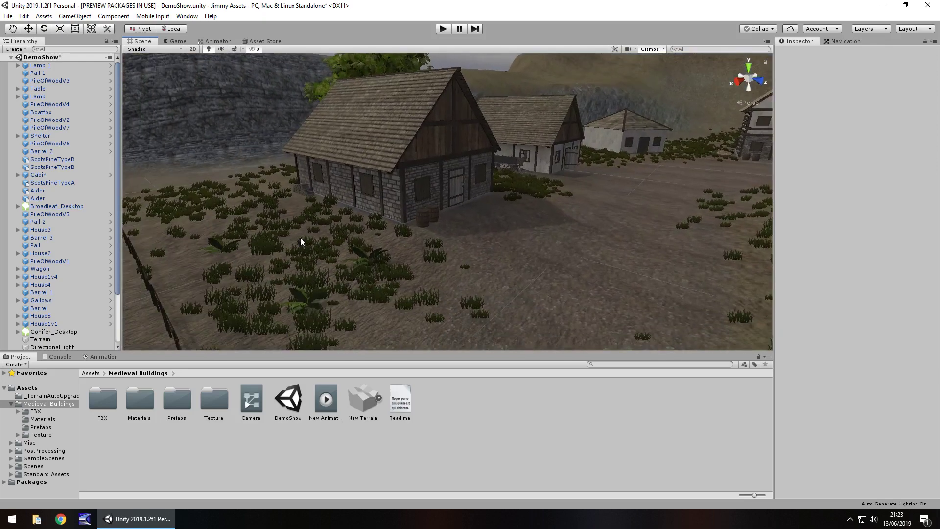
right_drag(318, 204, 555, 214)
right_drag(278, 226, 449, 218)
right_drag(483, 186, 391, 240)
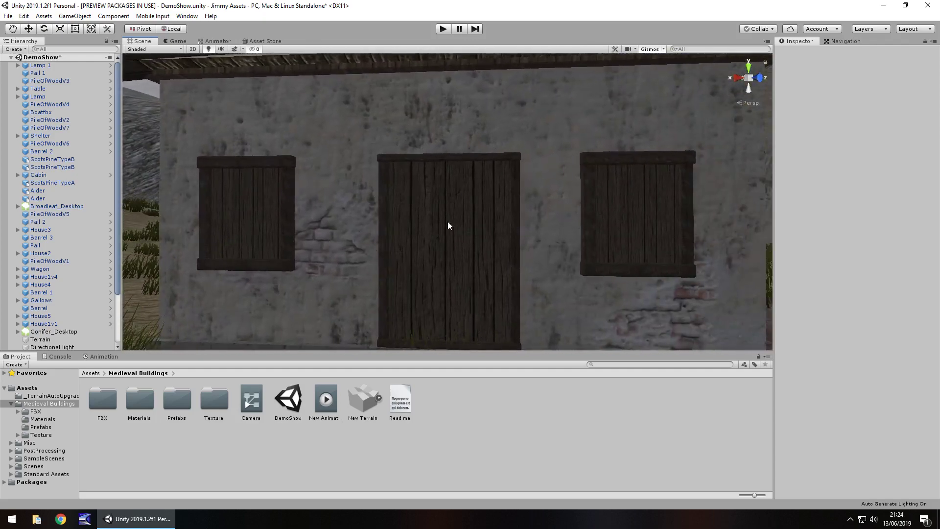
Inspect the plastered house's walls, shutters and door up close, and approach the brick house's entrance.
key(Right)
key(Left)
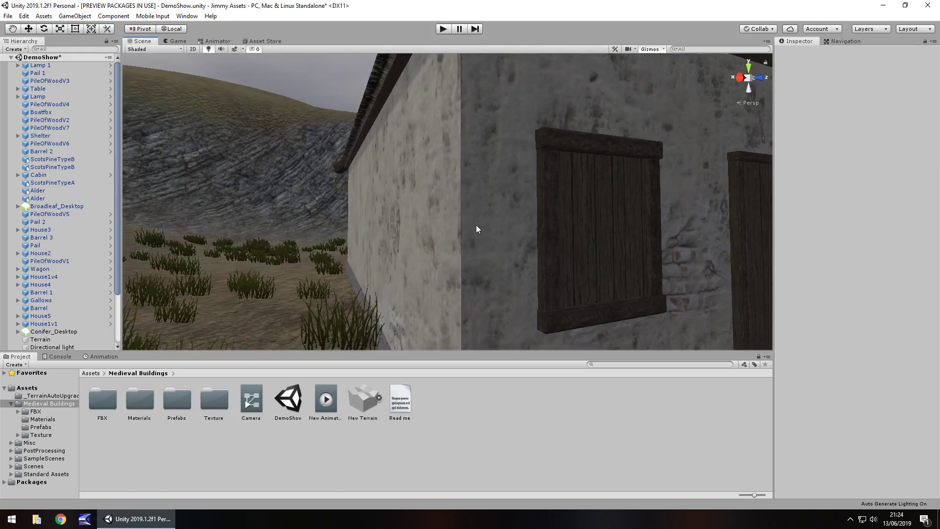
key(Down)
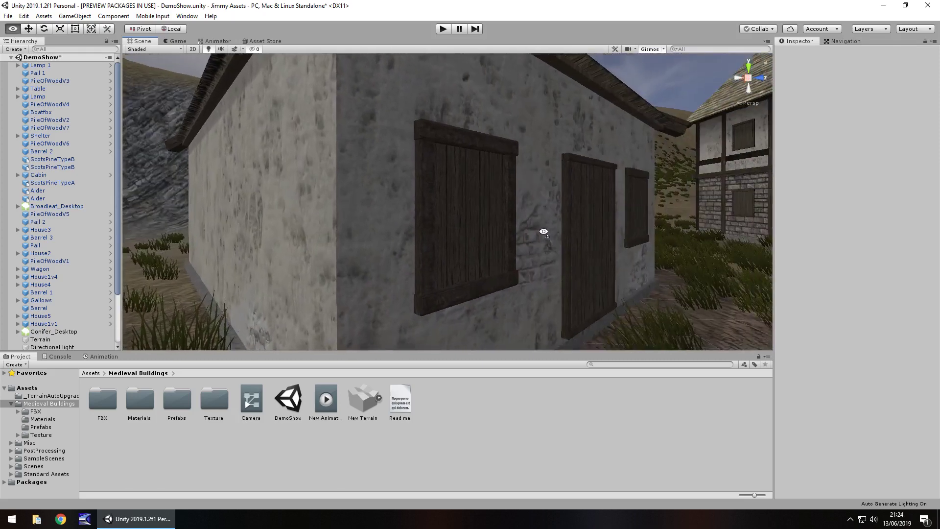
right_drag(552, 237, 387, 223)
key(Up)
key(Down)
key(Up)
key(Down)
key(Up)
scroll(384, 215, down, 5)
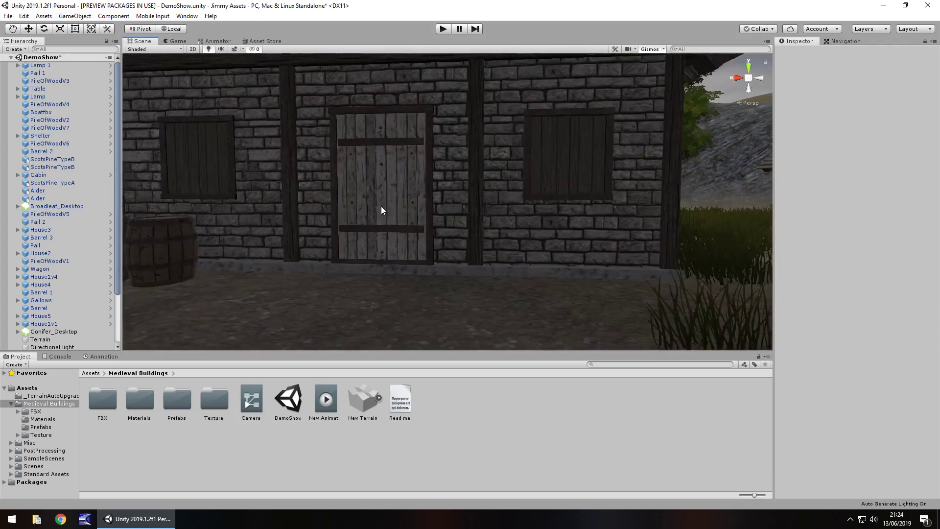
Try rotating the Torus door of House1v2 to a Y rotation of 156.79, and undo the rotation.
scroll(385, 203, up, 3)
click(381, 202)
scroll(346, 223, up, 2)
scroll(345, 223, down, 3)
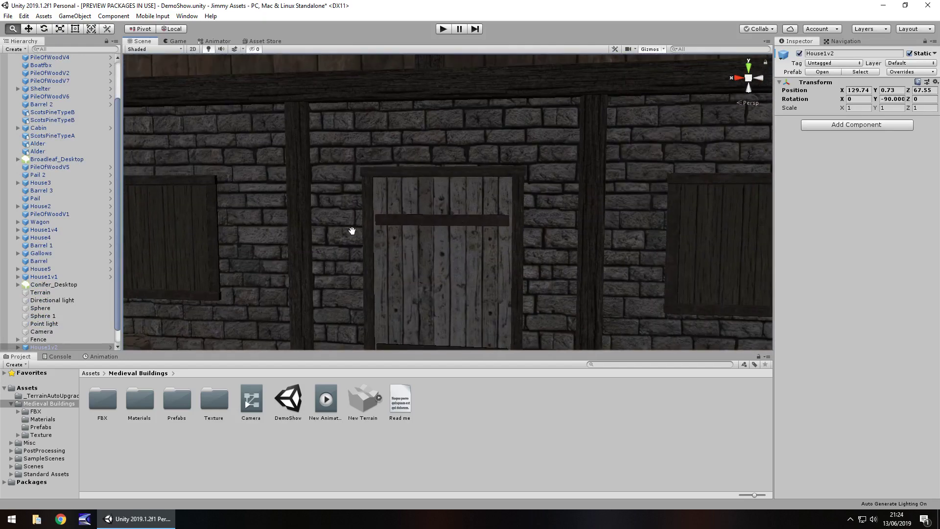
click(436, 262)
scroll(443, 254, up, 1)
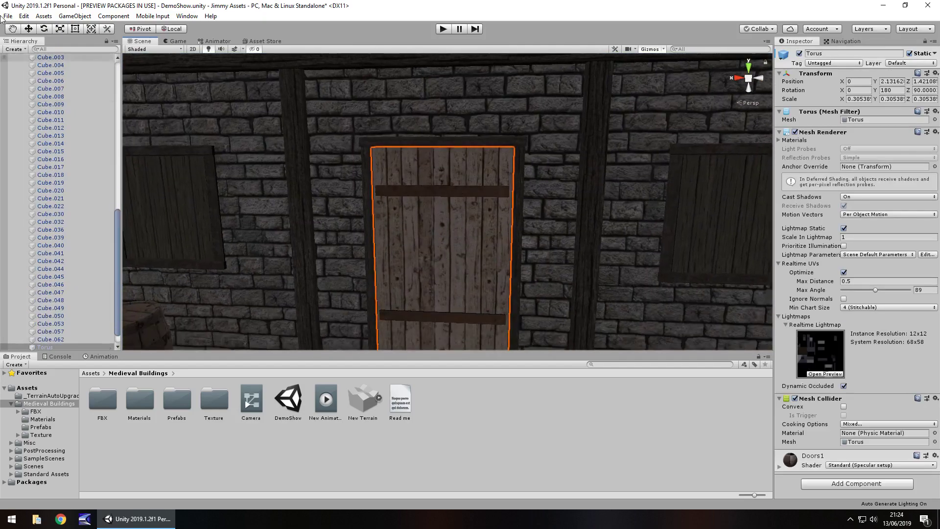
drag(878, 92, 496, 136)
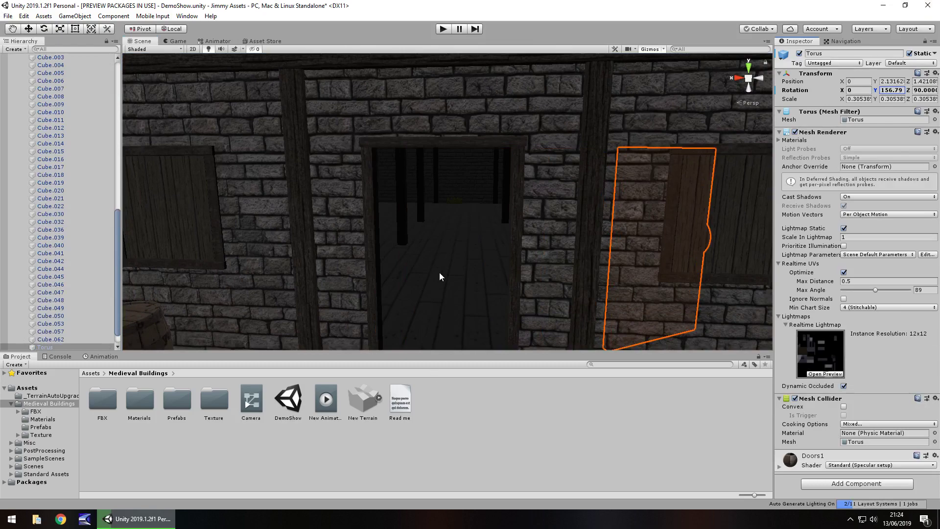
key(ctrl+z)
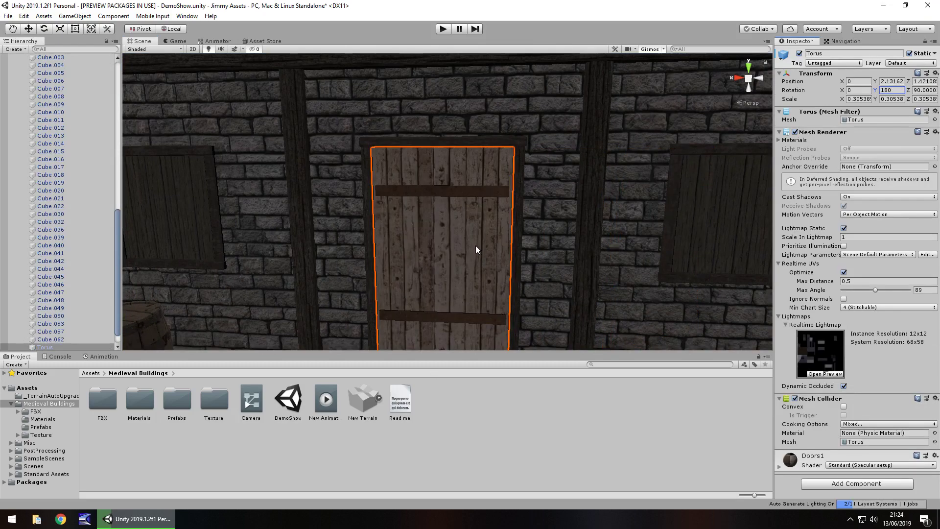
Run the demo scene in the Game view to watch the village camera tour, and stop playback.
right_drag(475, 246, 172, 51)
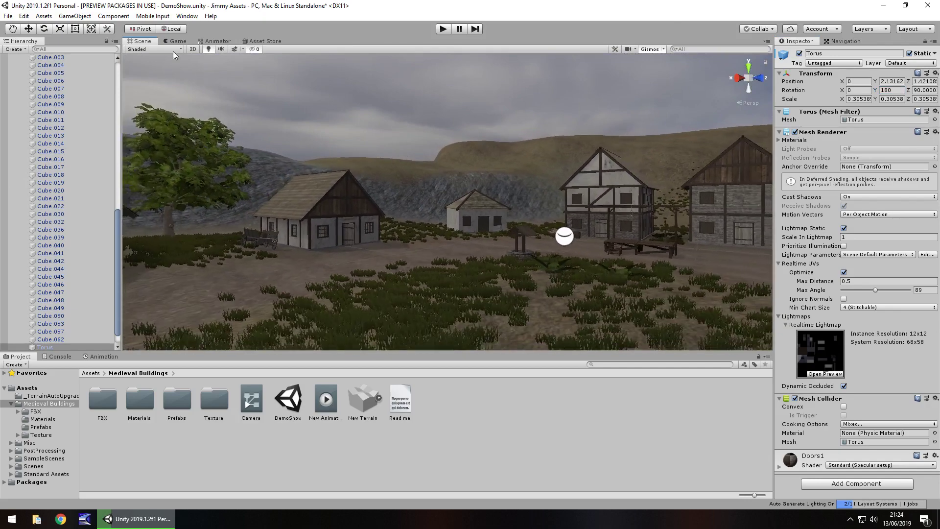
click(177, 41)
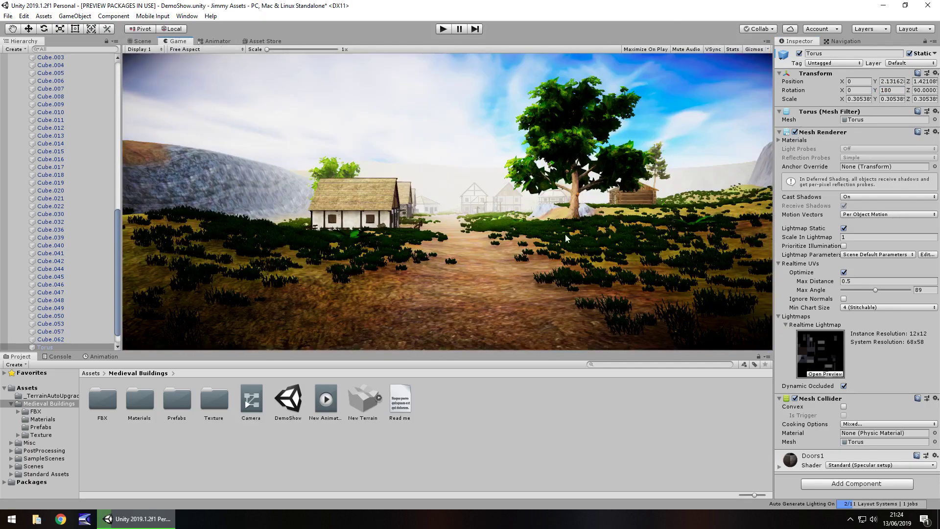
click(443, 29)
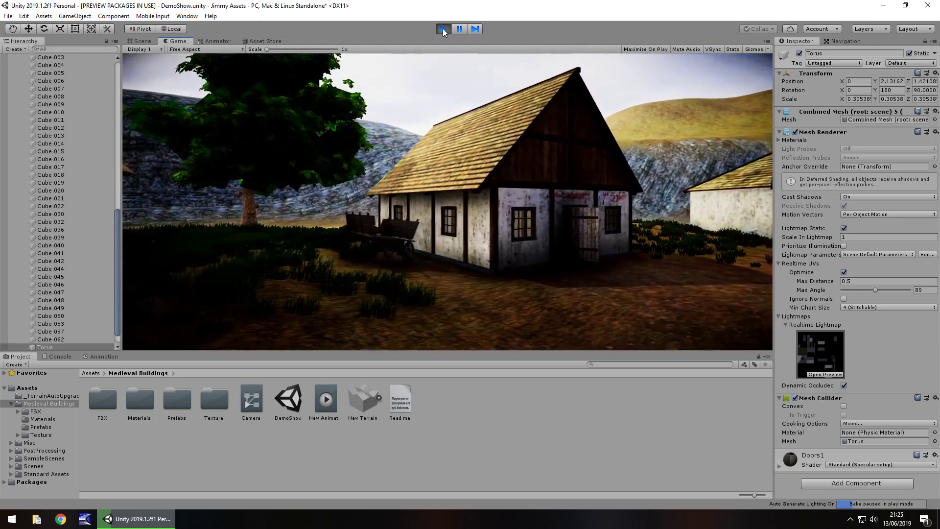
click(443, 28)
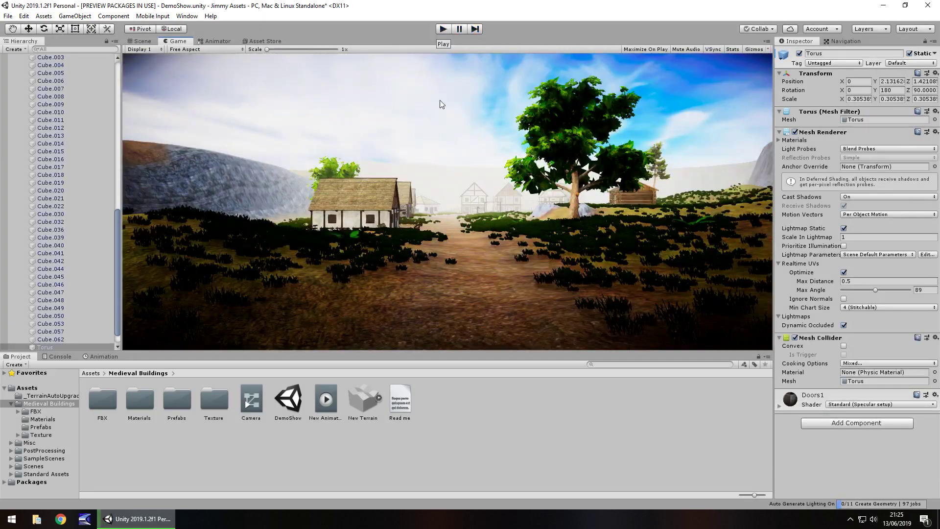
In the Scene view, set the Normal Map strength of the Bricks2 material on House2's upper brick wall to 52.29.
click(141, 41)
right_drag(563, 235, 331, 201)
click(360, 195)
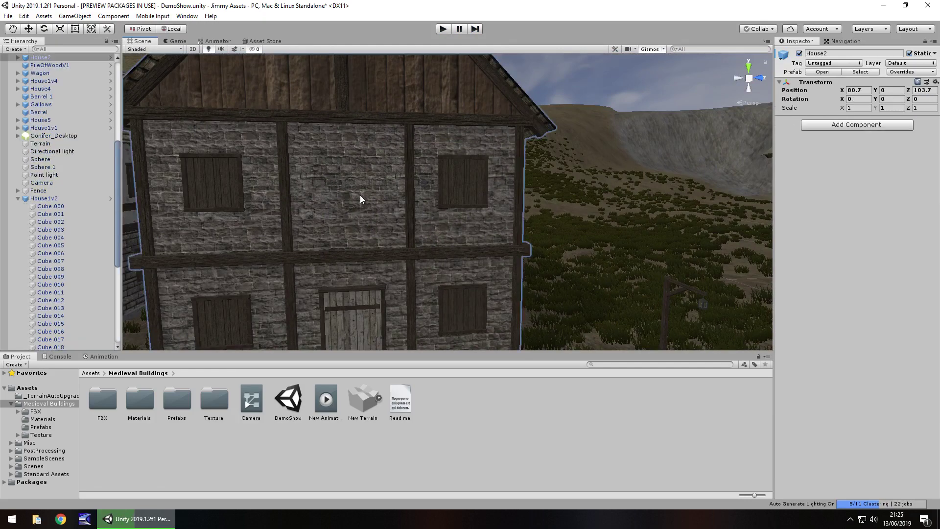
click(359, 195)
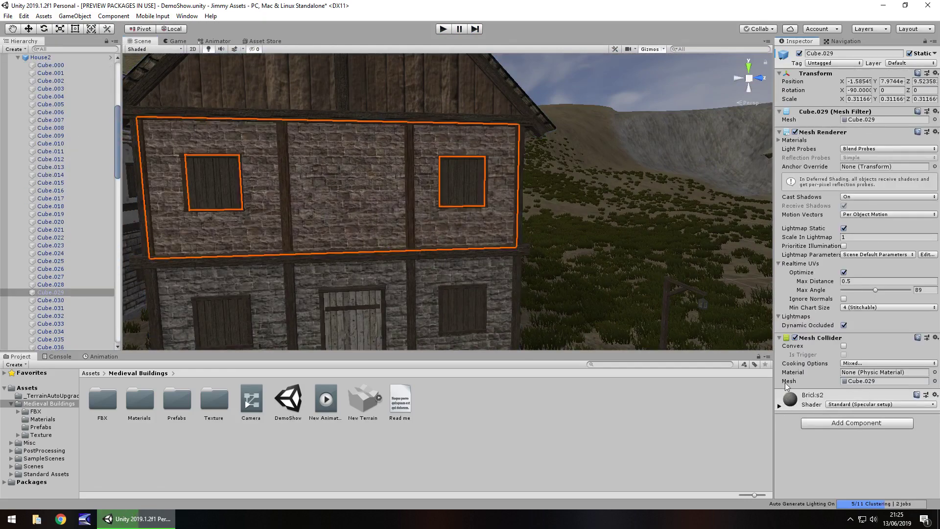
click(779, 406)
scroll(795, 395, down, 5)
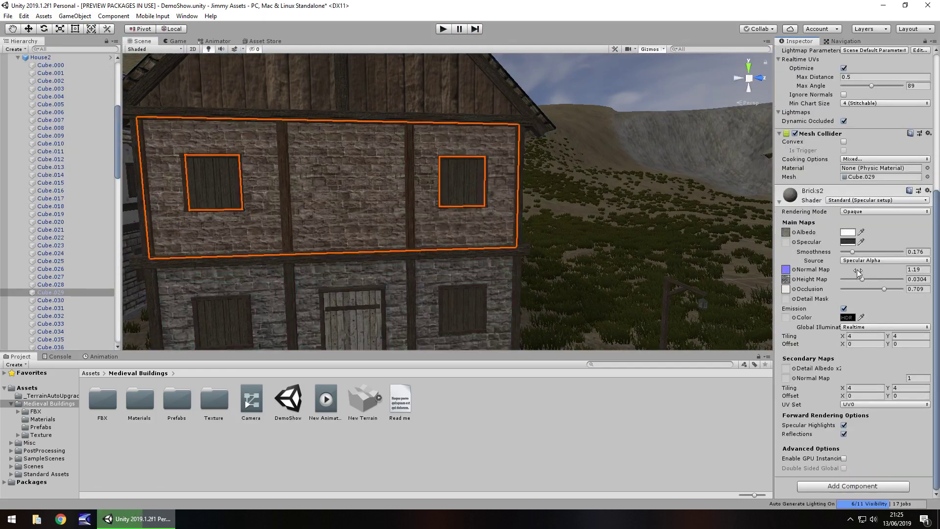
drag(861, 269, 747, 253)
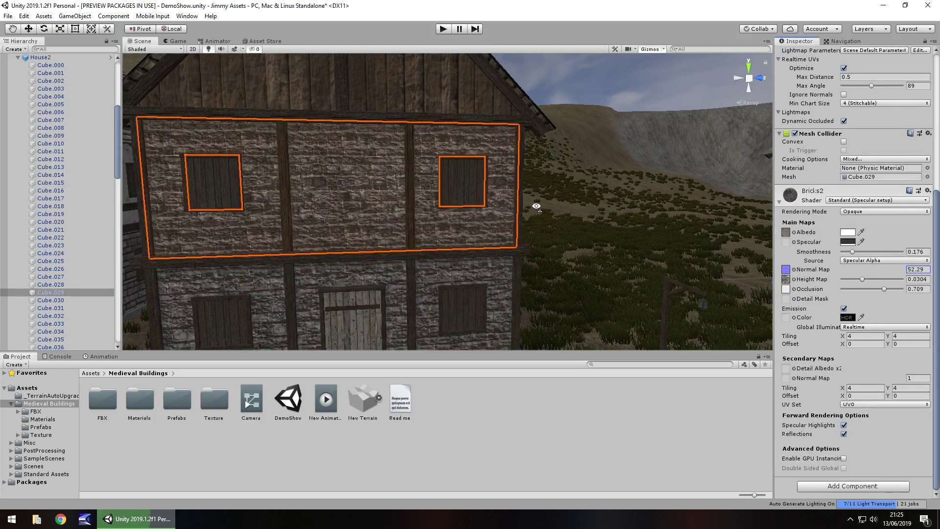
right_drag(535, 204, 444, 221)
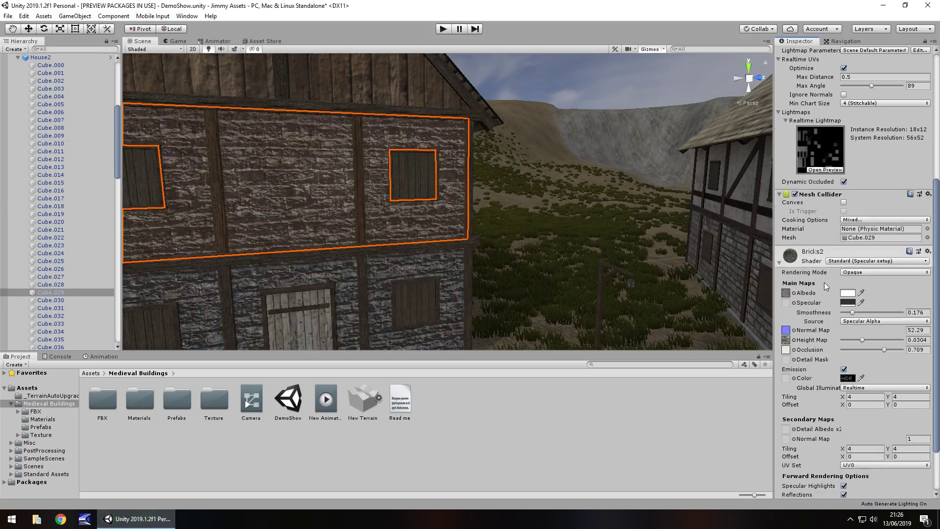
Set the Albedo colour of House2's brick wall material to pure red, FF0000, and check the house's walls.
click(847, 293)
drag(142, 93, 190, 66)
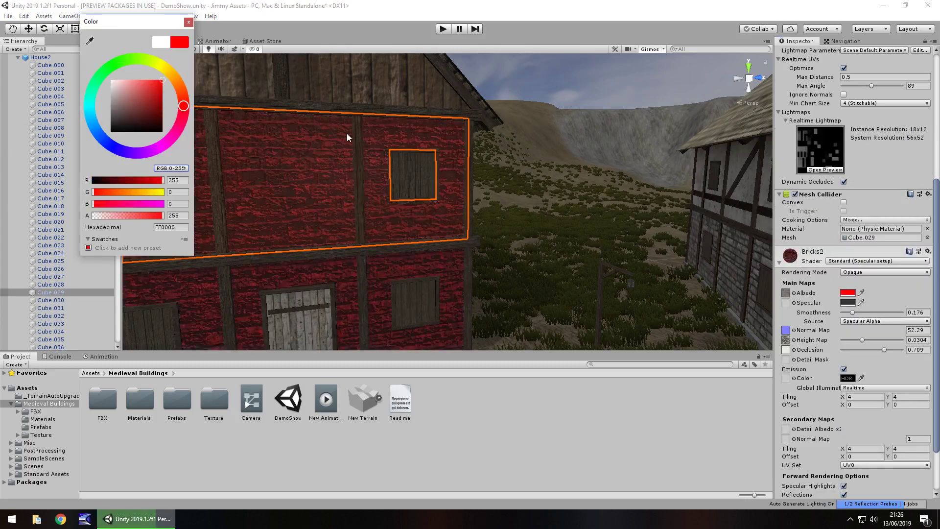
click(189, 23)
right_drag(416, 202, 486, 217)
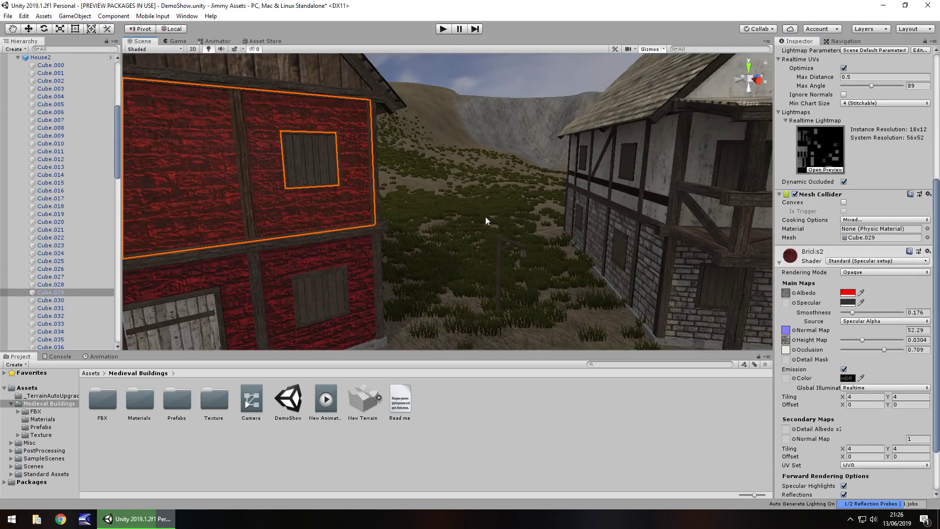
right_drag(445, 186, 498, 208)
Review the Medieval Buildings store page, and compare the village in the Scene view and the Game view.
click(264, 41)
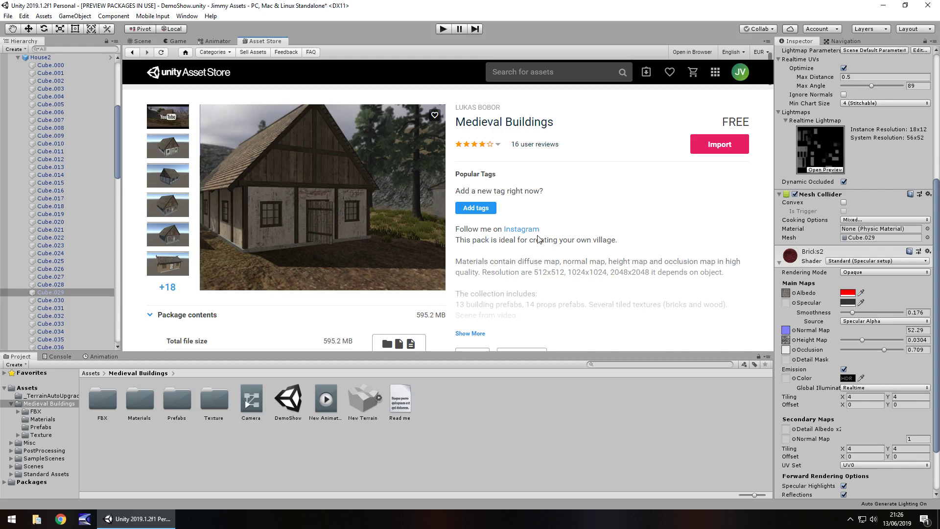
click(141, 41)
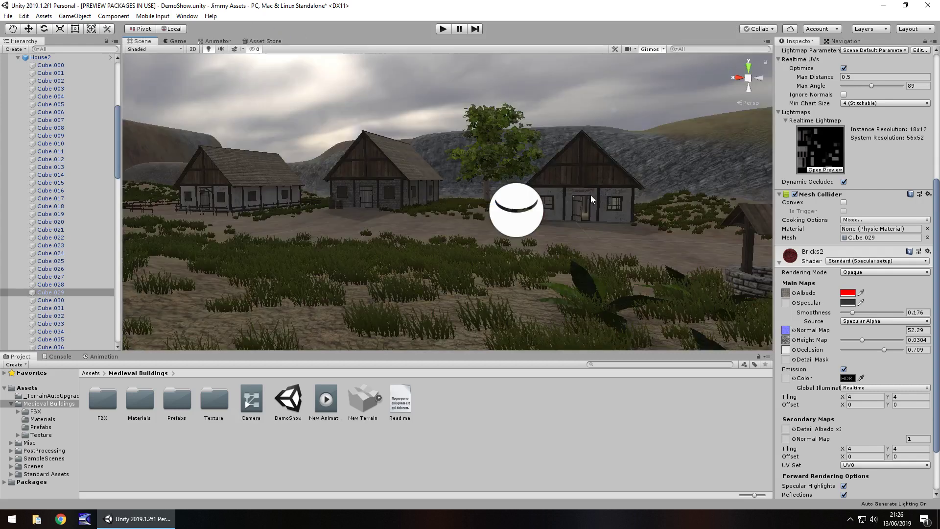
click(178, 41)
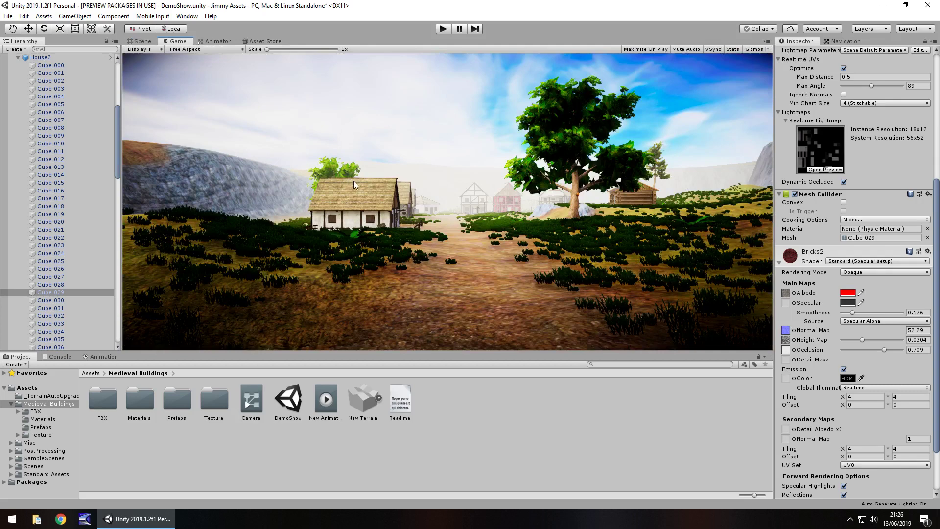